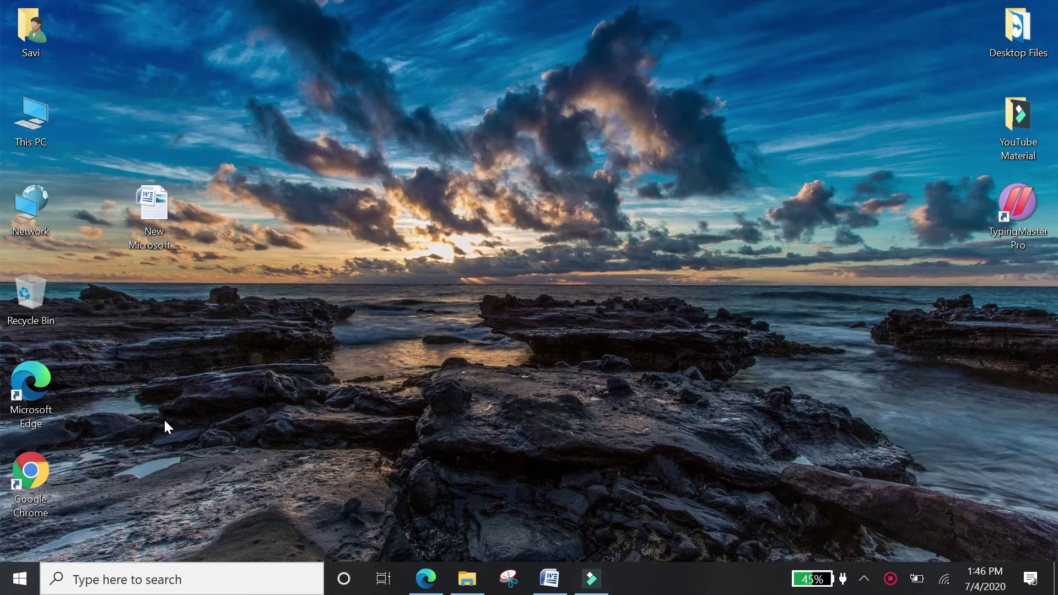
Launch Google Chrome and load the YouTube home page from the new tab shortcut.
{"action": "double_click", "coordinate": [43, 474]}
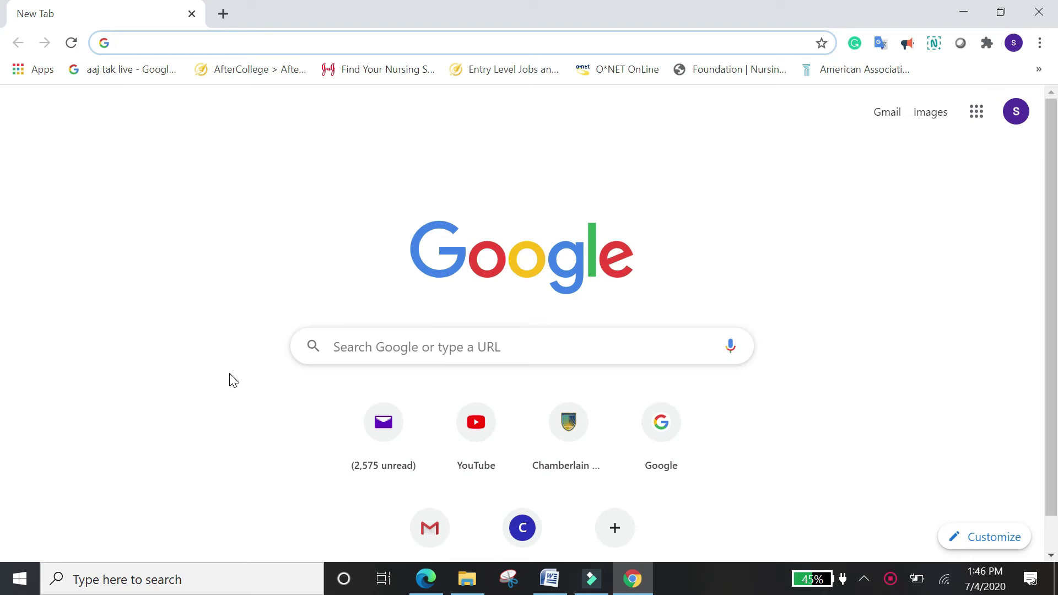
{"action": "left_click", "coordinate": [478, 422]}
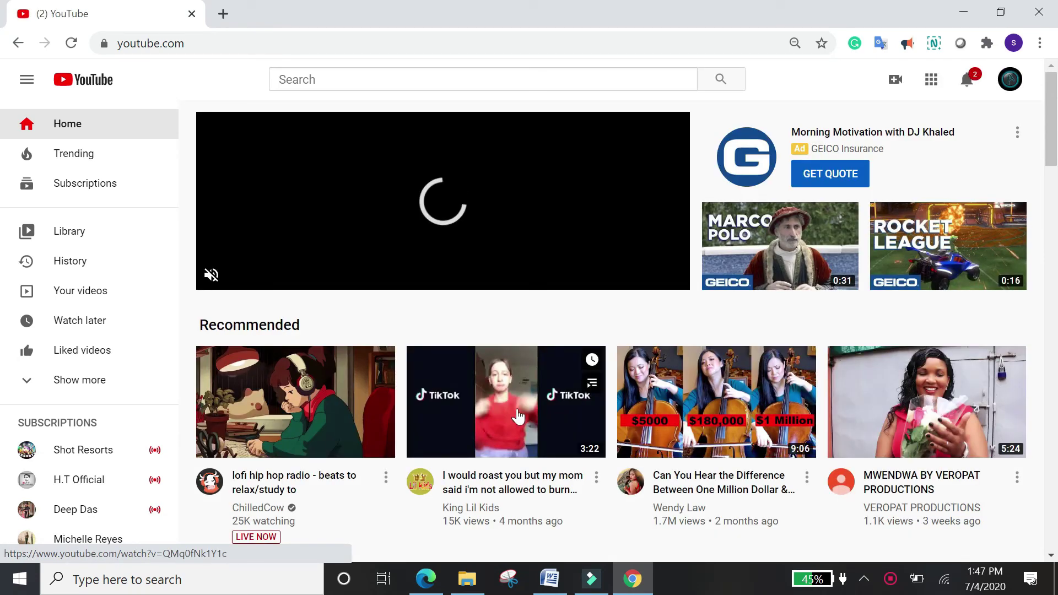
Go to YouTube Studio from the account menu to reach the channel dashboard.
{"action": "left_click", "coordinate": [1011, 83]}
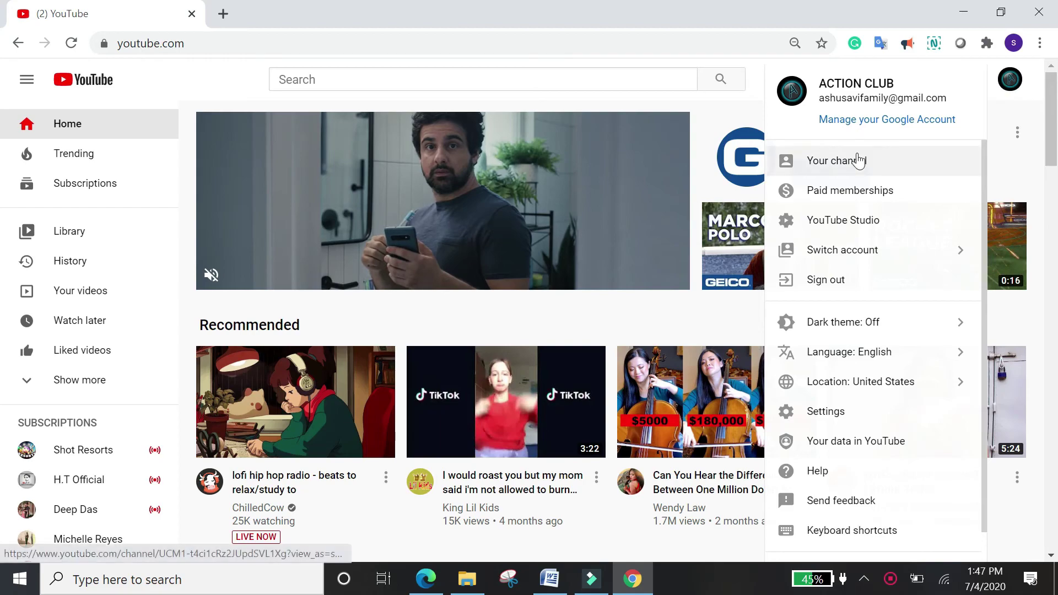
{"action": "left_click", "coordinate": [831, 220]}
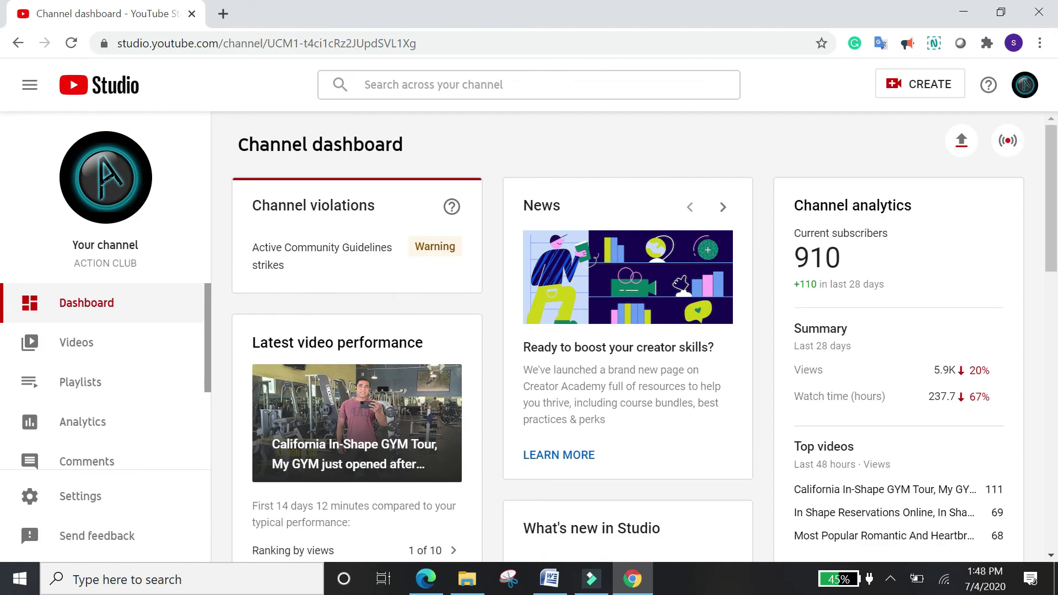
Show channel analytics for the Lifetime date range and scroll down to the chart.
{"action": "left_click", "coordinate": [68, 437]}
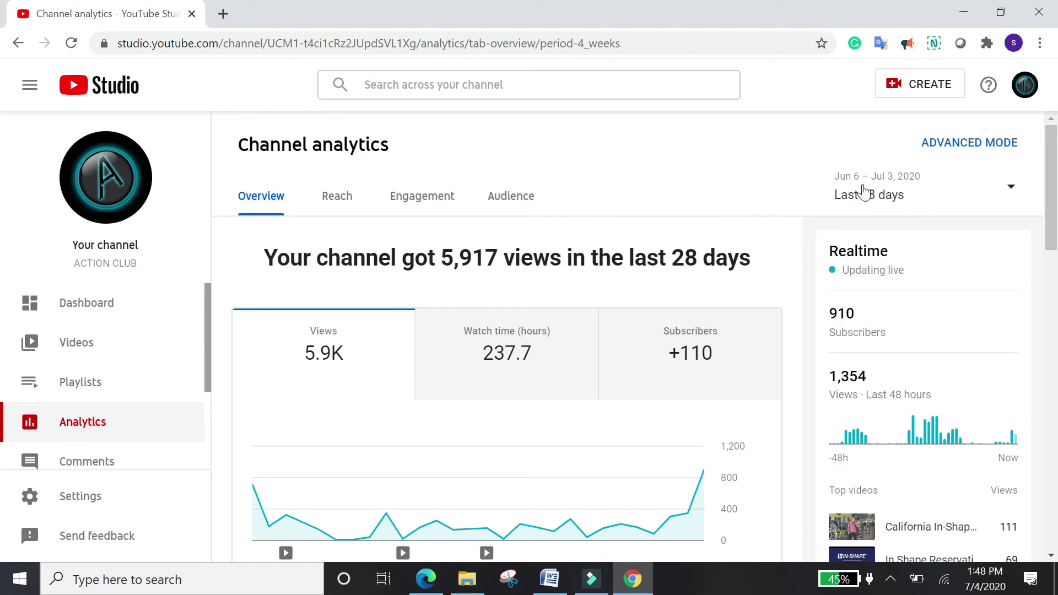
{"action": "left_click", "coordinate": [894, 194]}
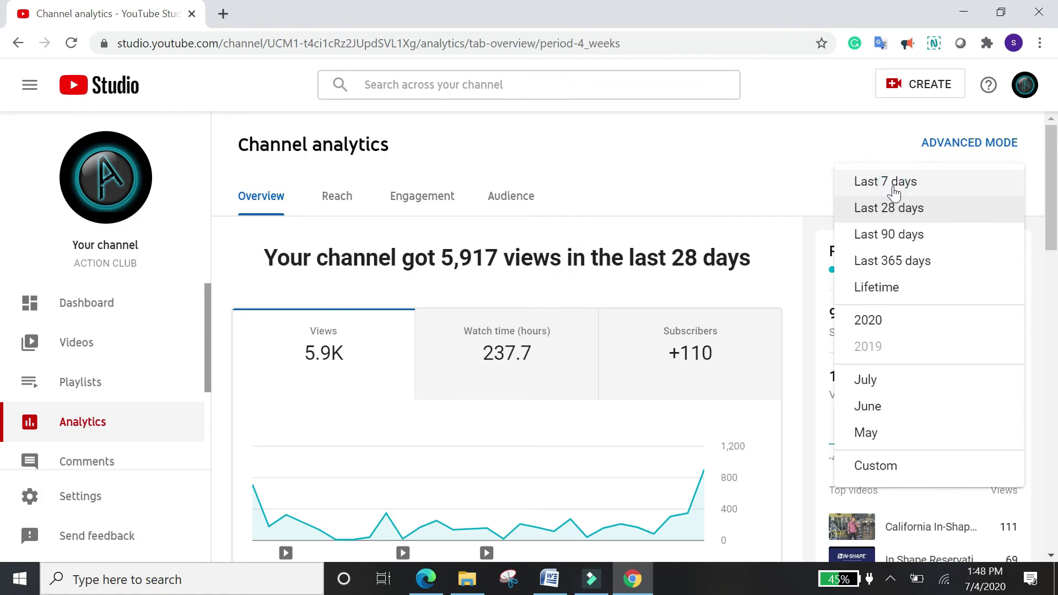
{"action": "left_click", "coordinate": [867, 288]}
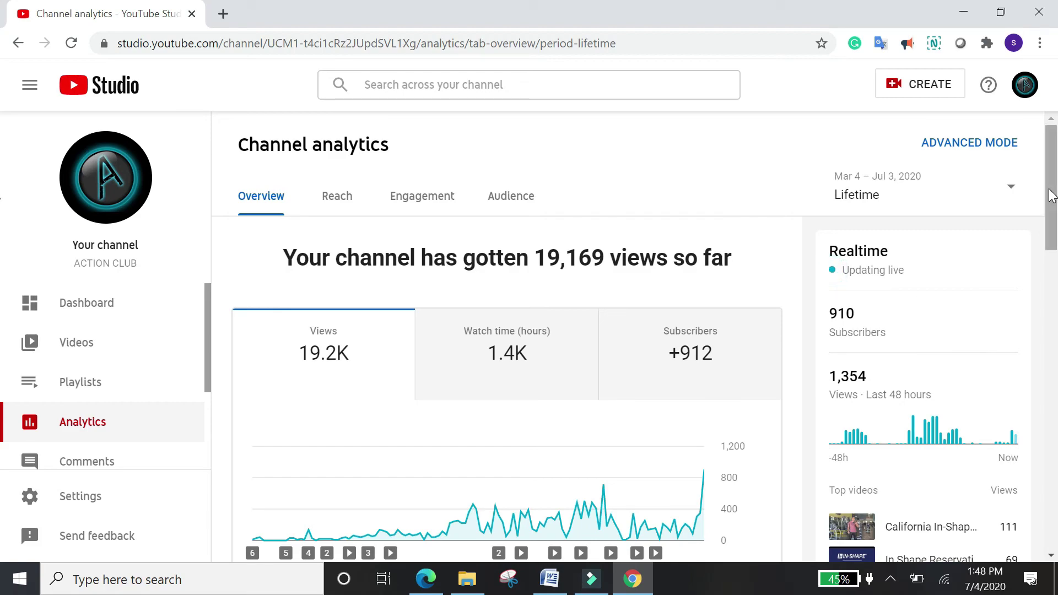
{"action": "mouse_move", "coordinate": [1052, 196]}
{"action": "left_mouse_down"}
{"action": "mouse_move", "coordinate": [1053, 381]}
{"action": "mouse_move", "coordinate": [1052, 216]}
{"action": "left_mouse_up"}
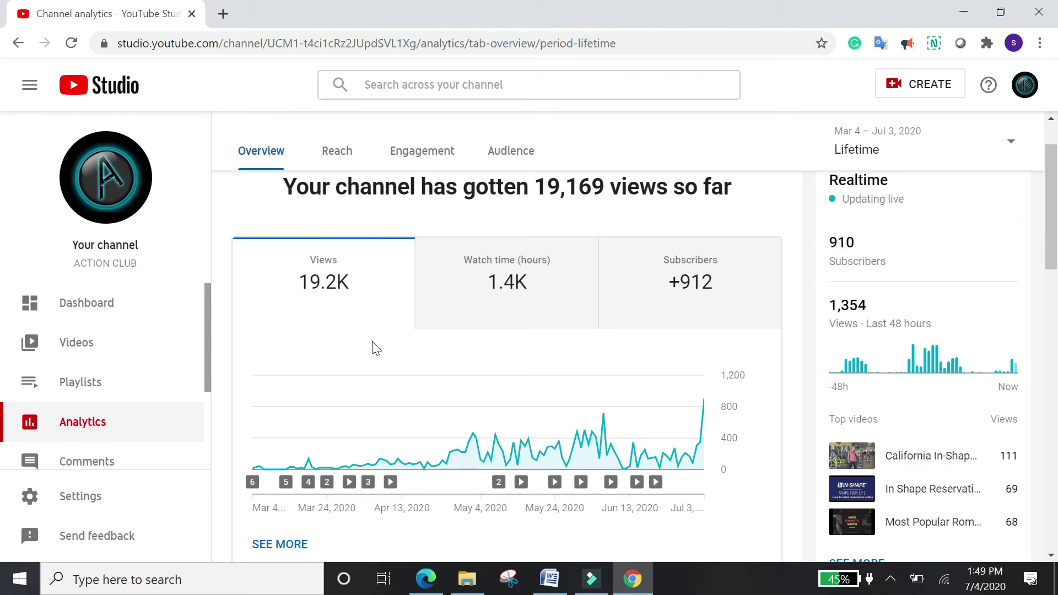
Open Settings > Channel > Advanced settings to view the not-made-for-kids audience setting.
{"action": "left_click", "coordinate": [78, 498]}
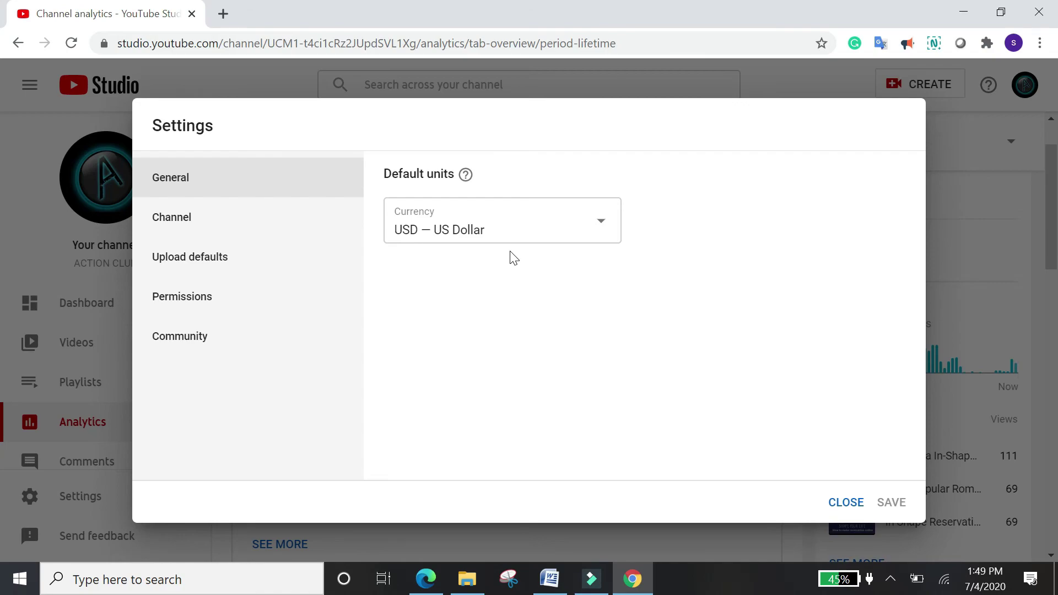
{"action": "left_click", "coordinate": [184, 231]}
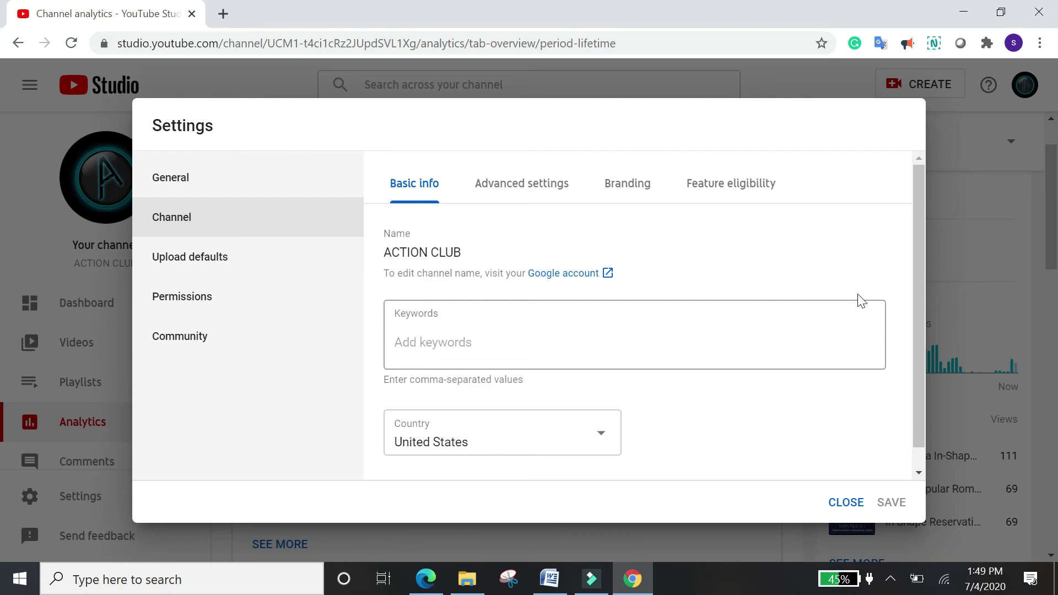
{"action": "mouse_move", "coordinate": [919, 285]}
{"action": "left_mouse_down"}
{"action": "mouse_move", "coordinate": [919, 317]}
{"action": "mouse_move", "coordinate": [917, 278]}
{"action": "left_mouse_up"}
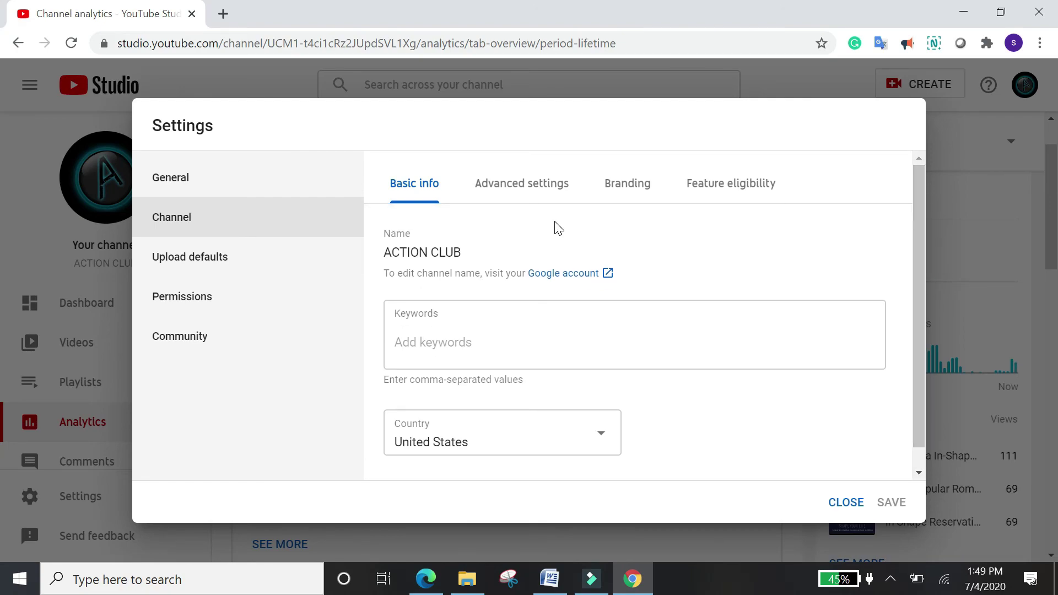
{"action": "left_click", "coordinate": [518, 194]}
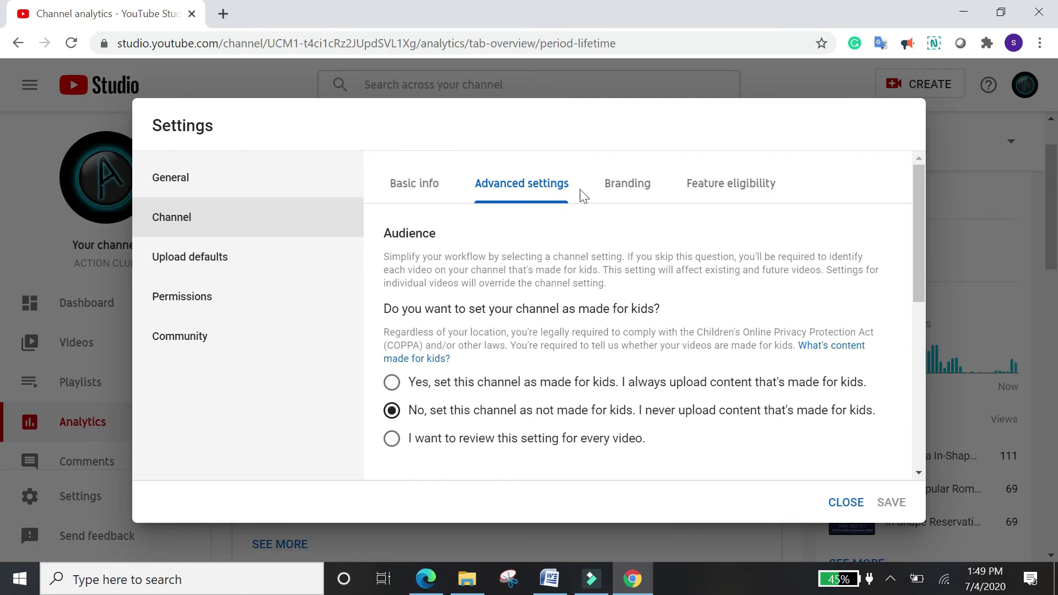
View the Branding watermark, then the Upload defaults with empty title and description.
{"action": "left_click", "coordinate": [623, 193]}
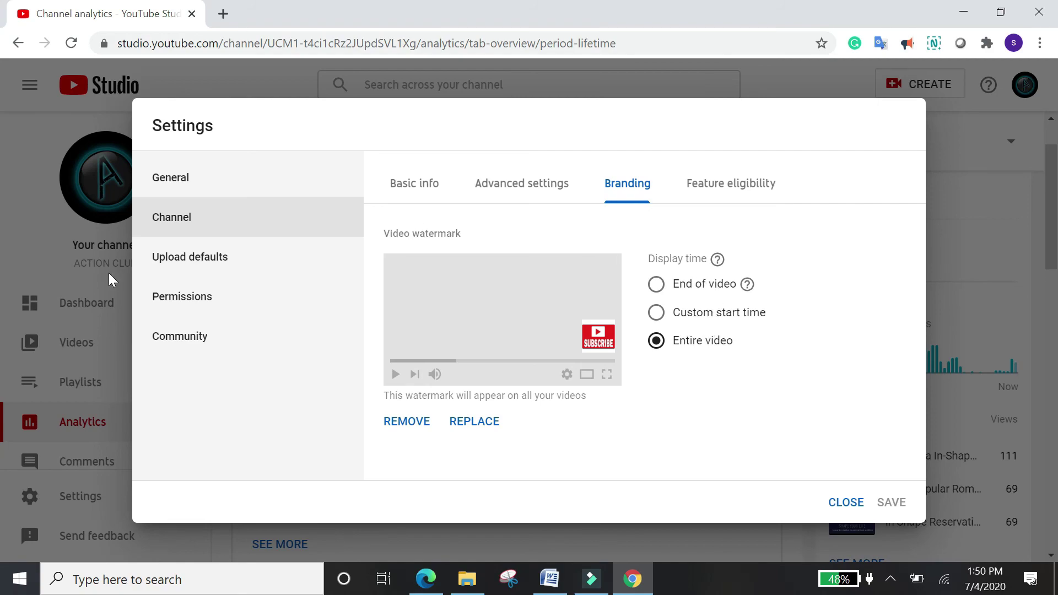
{"action": "left_click", "coordinate": [168, 261]}
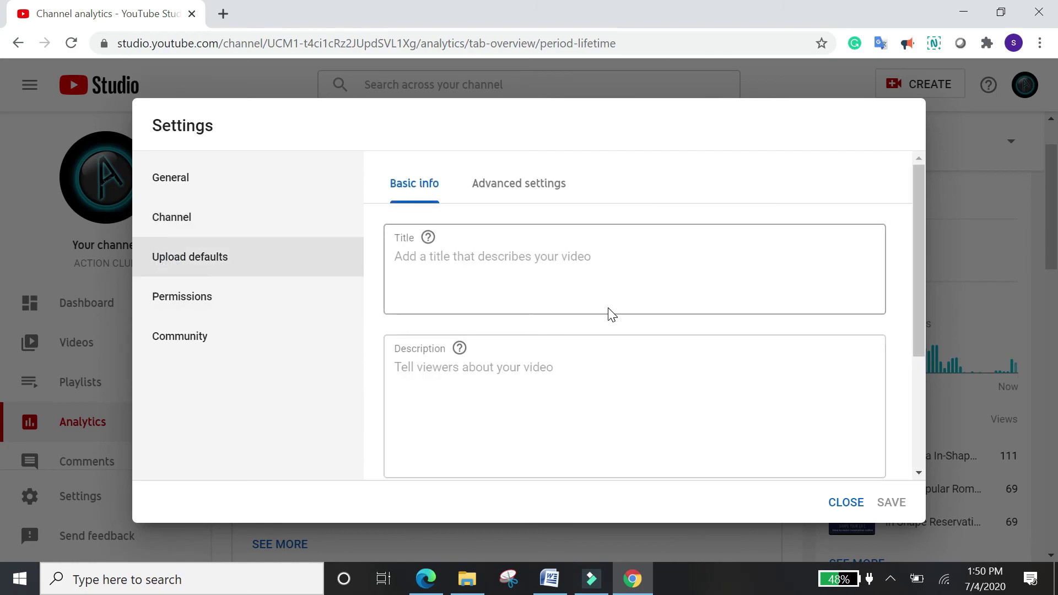
Keep inappropriate comments held for review in advanced upload defaults, then view Permissions.
{"action": "left_click", "coordinate": [512, 194]}
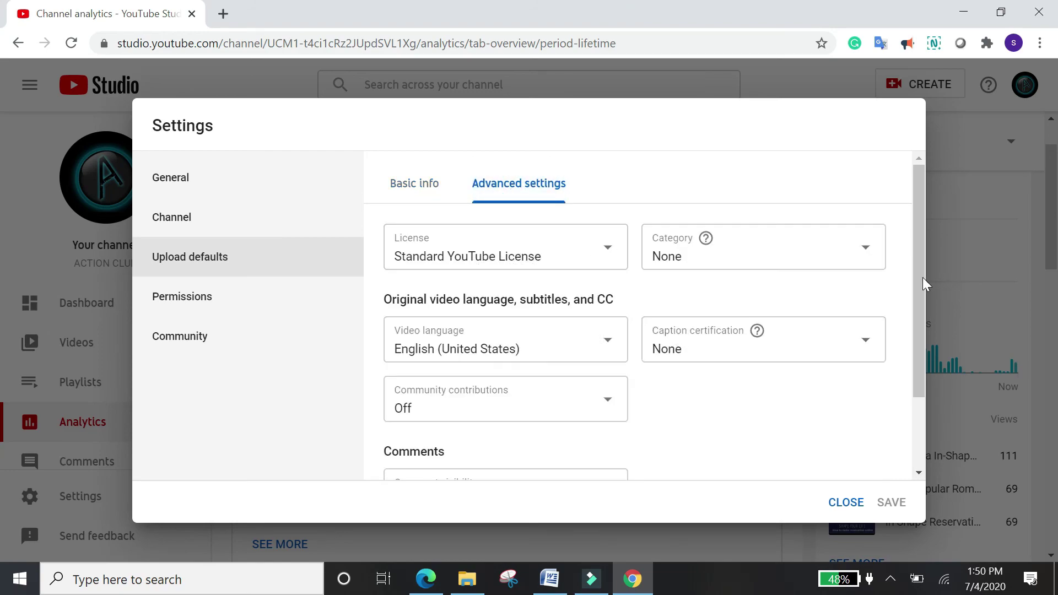
{"action": "left_click_drag", "start_coordinate": [925, 284], "coordinate": [919, 368]}
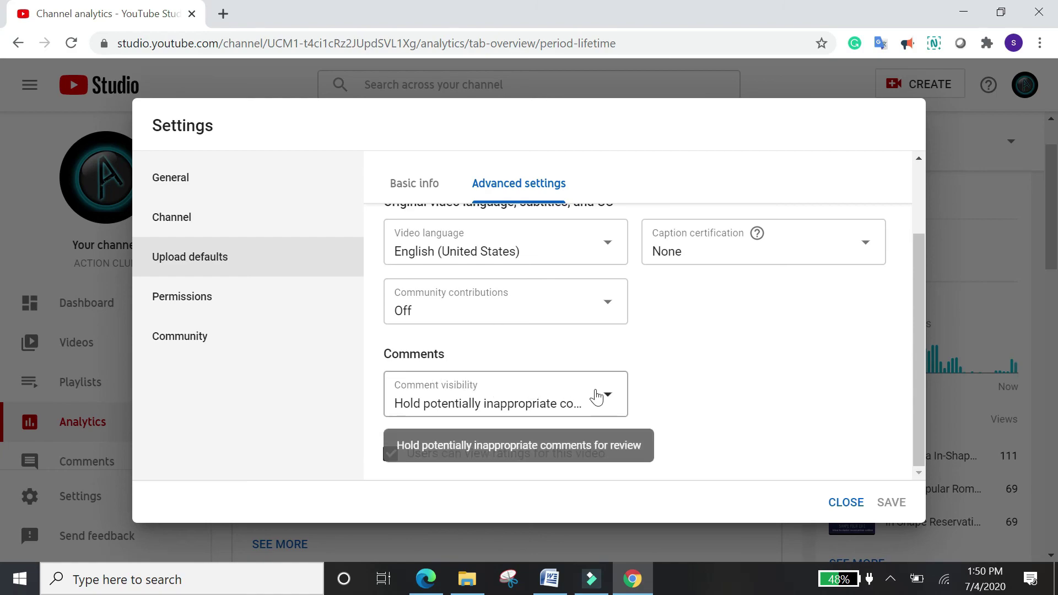
{"action": "left_click", "coordinate": [609, 396]}
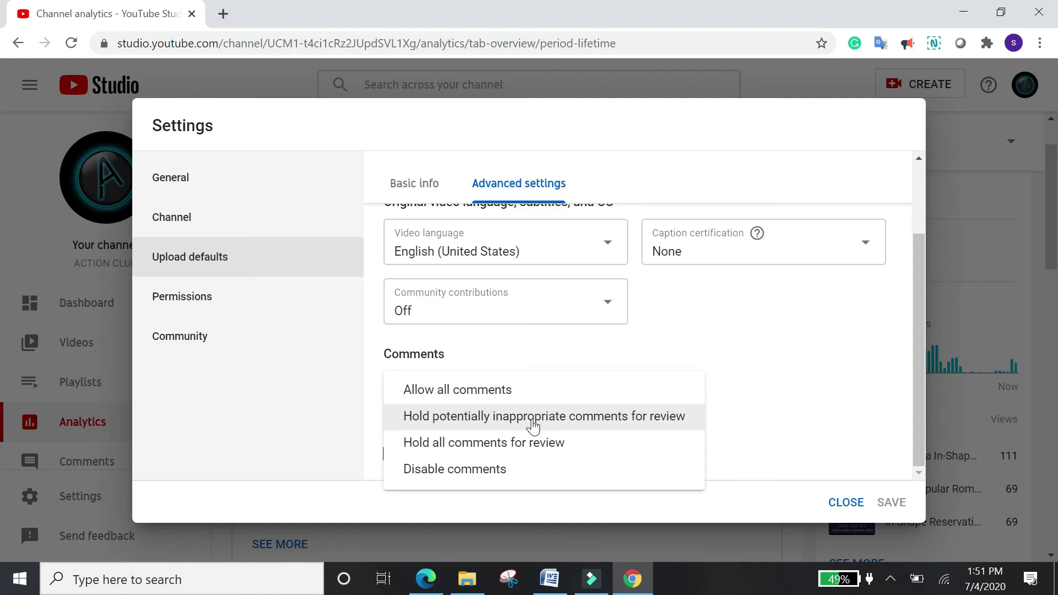
{"action": "left_click", "coordinate": [769, 389]}
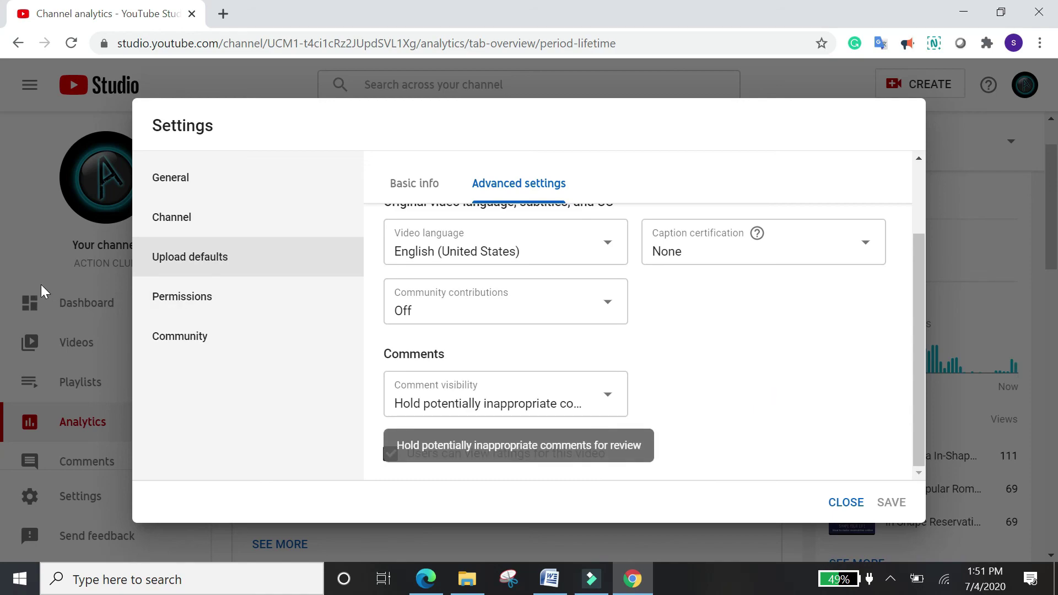
{"action": "left_click", "coordinate": [154, 298]}
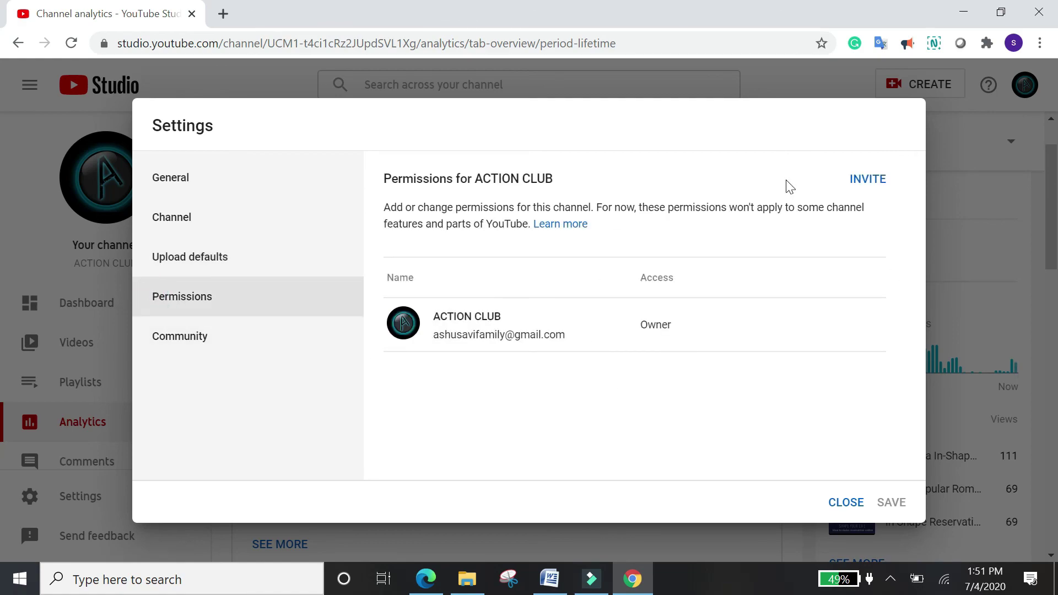
Close the Settings dialog and open the Channel videos list.
{"action": "left_click", "coordinate": [846, 503]}
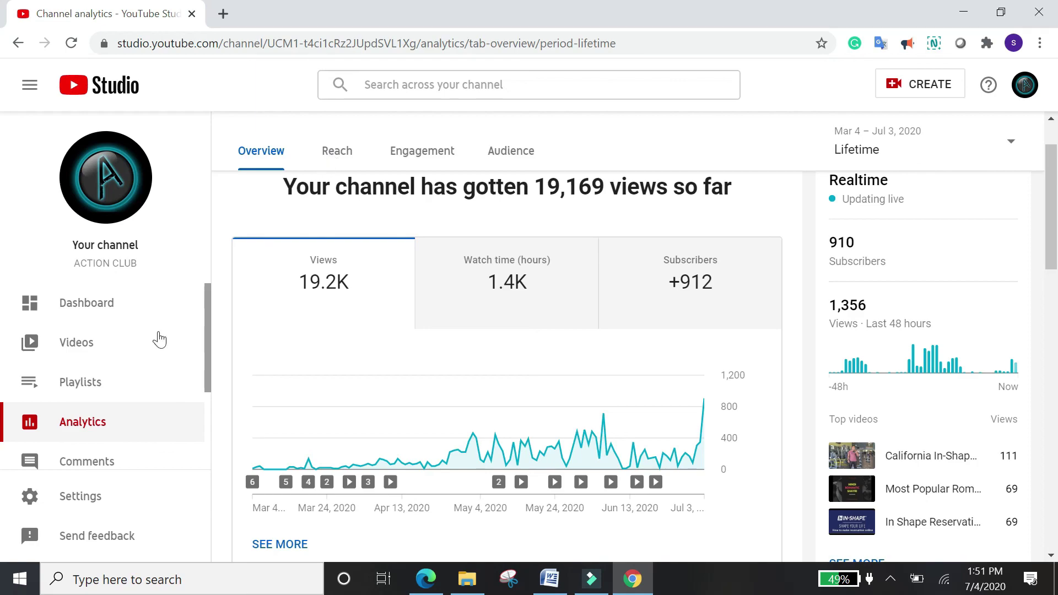
{"action": "left_click", "coordinate": [68, 346]}
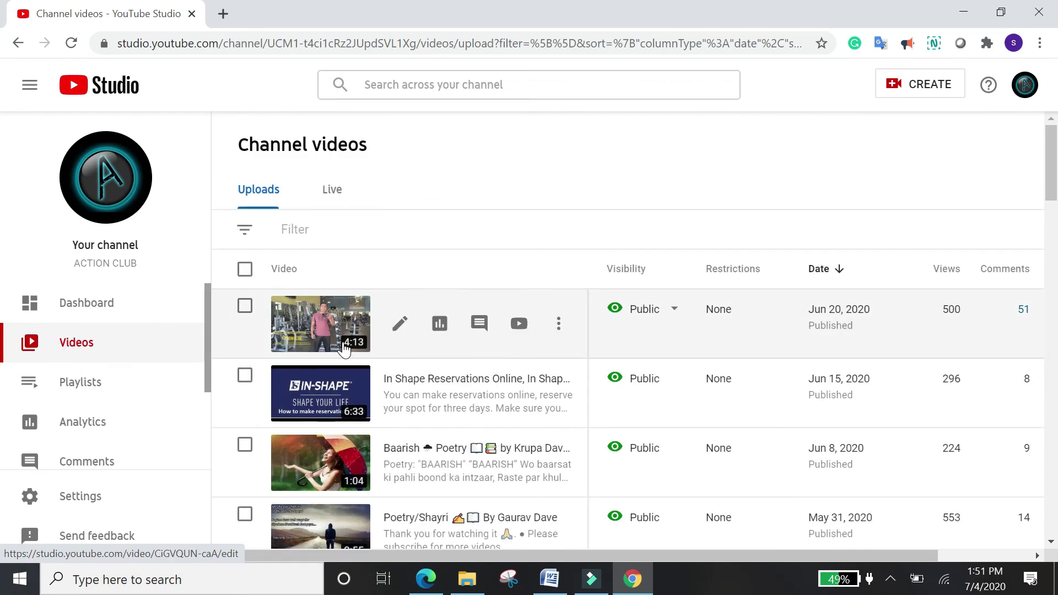
Open the California In-Shape GYM Tour video's details and expand Age restriction (advanced).
{"action": "left_click", "coordinate": [399, 330]}
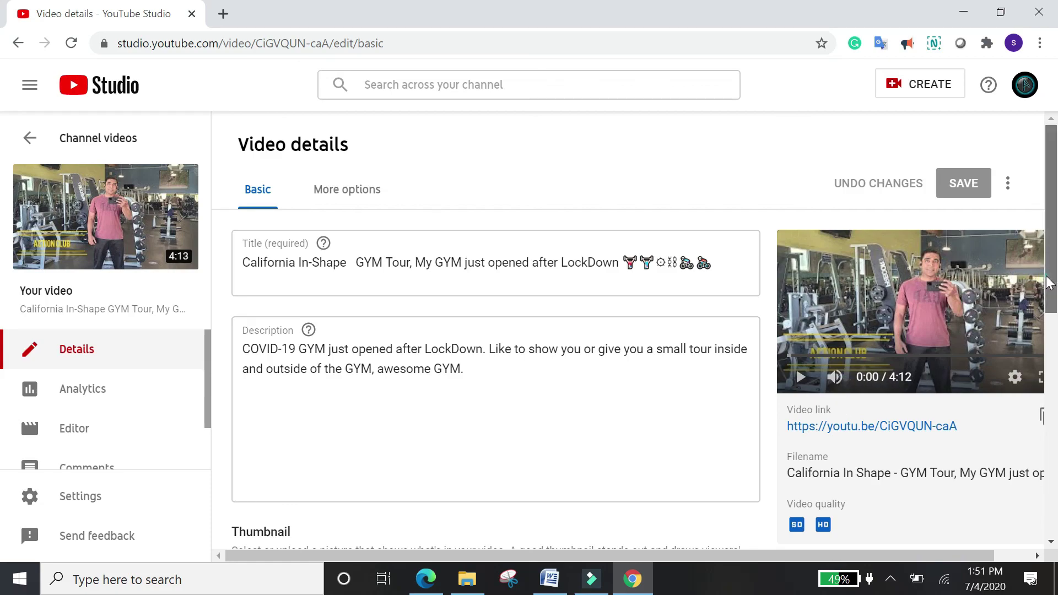
{"action": "left_click_drag", "start_coordinate": [1048, 283], "coordinate": [1032, 524]}
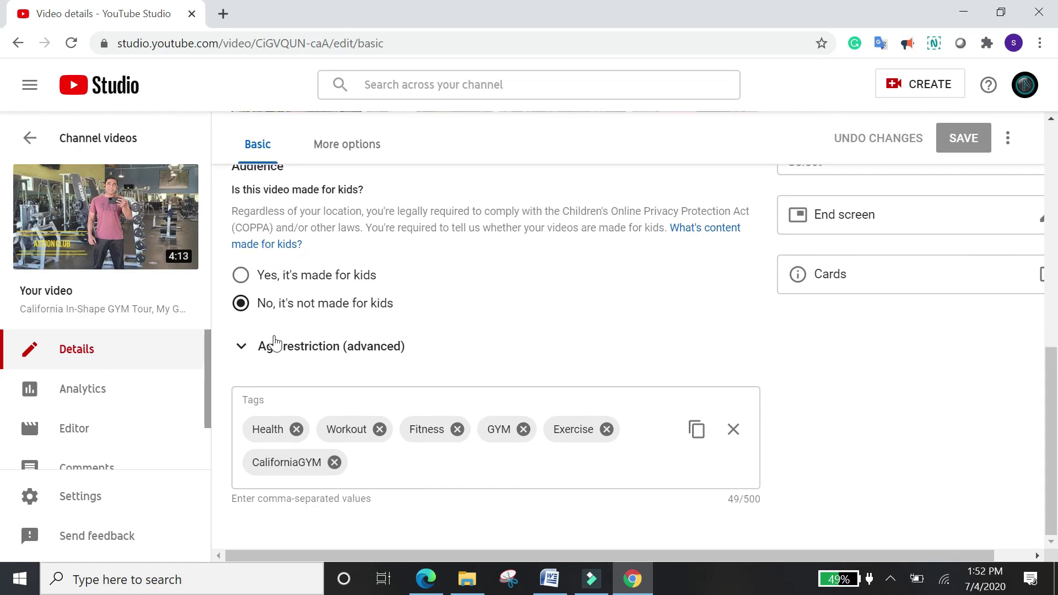
{"action": "left_click", "coordinate": [308, 351]}
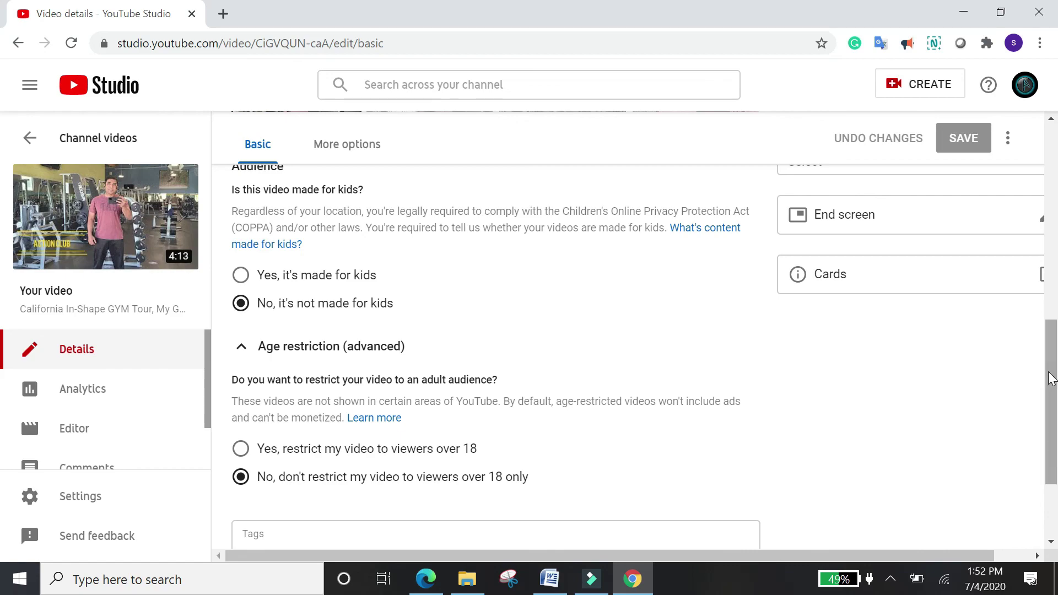
{"action": "left_click_drag", "start_coordinate": [1052, 380], "coordinate": [1056, 182]}
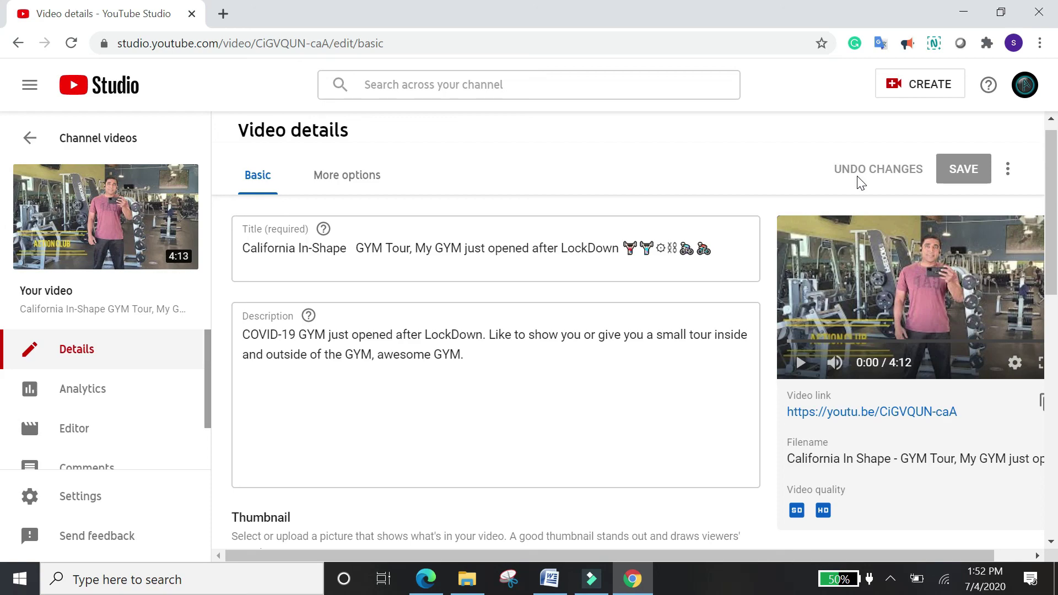
Browse the video's More options section, then go back through Channel videos to the Dashboard.
{"action": "left_click", "coordinate": [329, 176]}
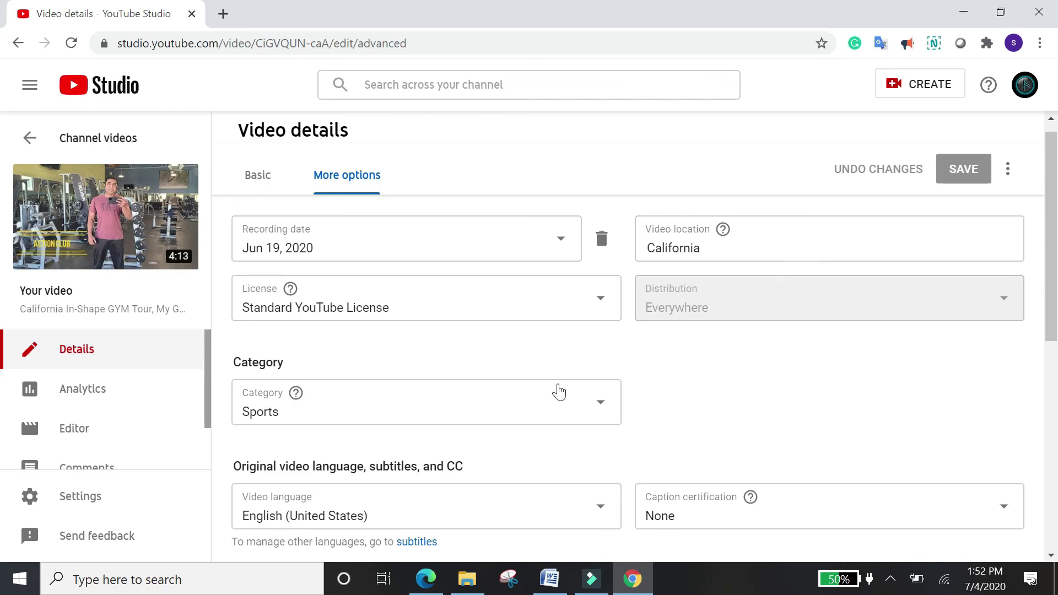
{"action": "left_click", "coordinate": [725, 409]}
{"action": "scroll", "coordinate": [725, 413], "scroll_direction": "down", "scroll_amount": 2}
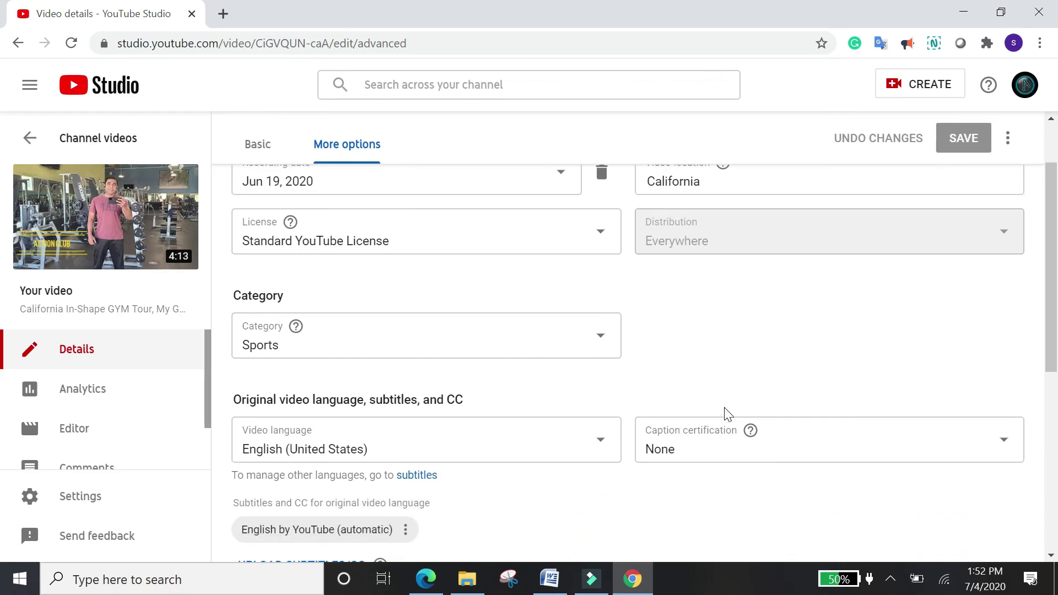
{"action": "scroll", "coordinate": [729, 414], "scroll_direction": "down", "scroll_amount": 3}
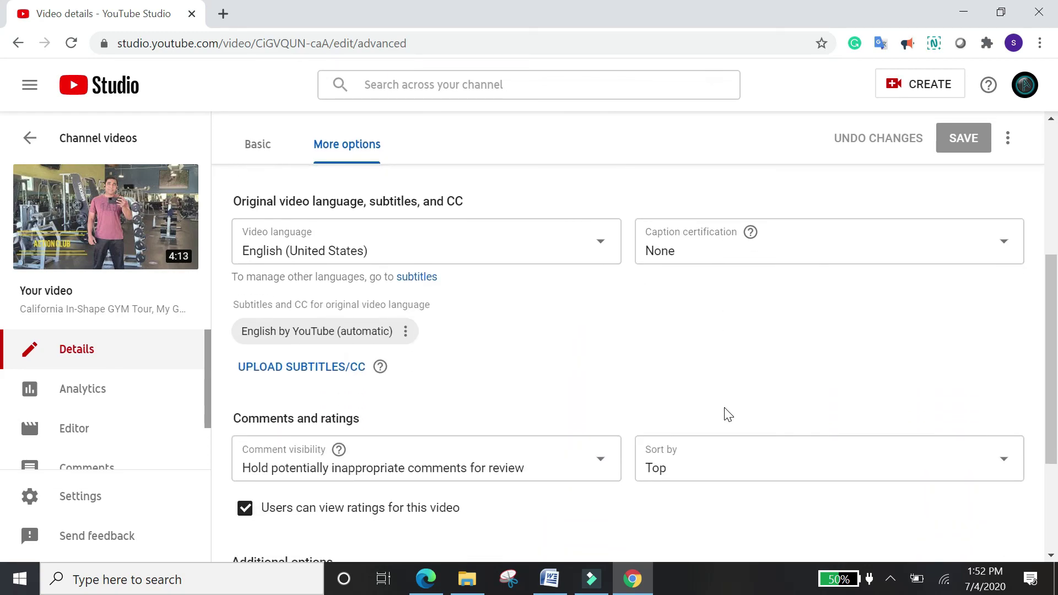
{"action": "scroll", "coordinate": [726, 417], "scroll_direction": "down", "scroll_amount": 3}
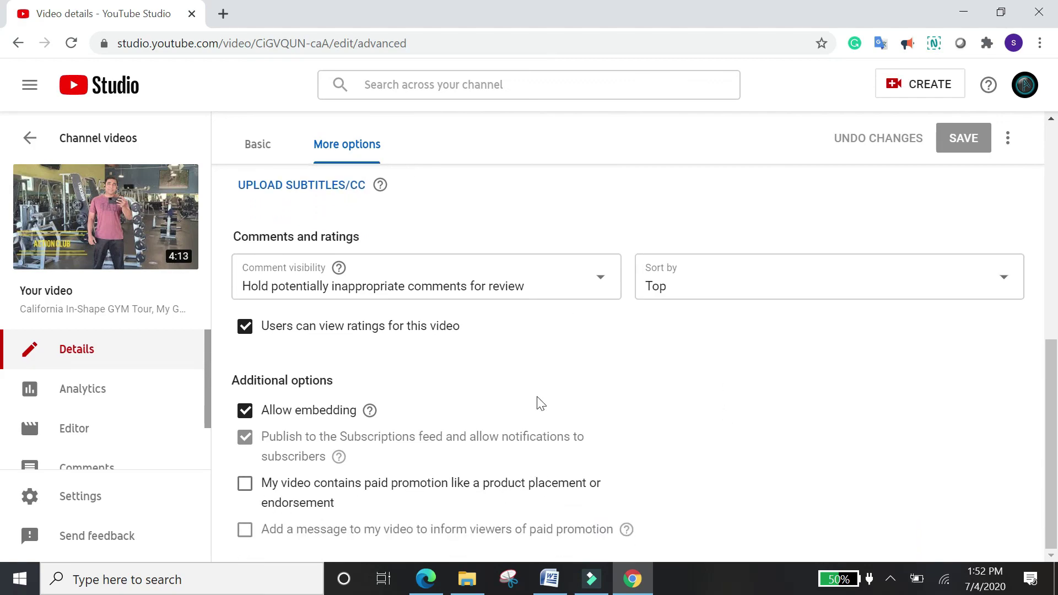
{"action": "left_click", "coordinate": [68, 145]}
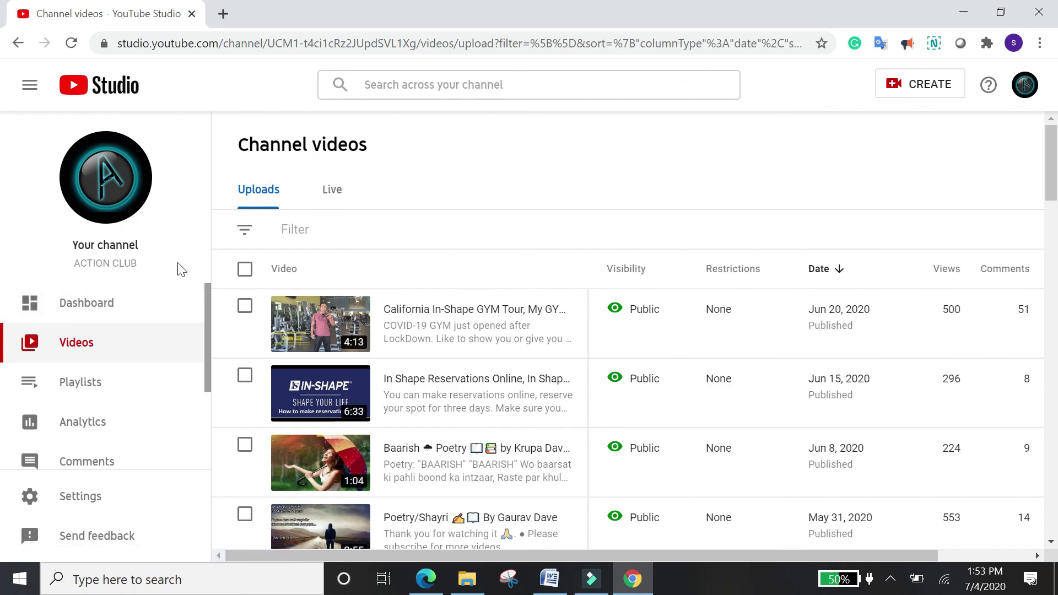
{"action": "left_click", "coordinate": [105, 311]}
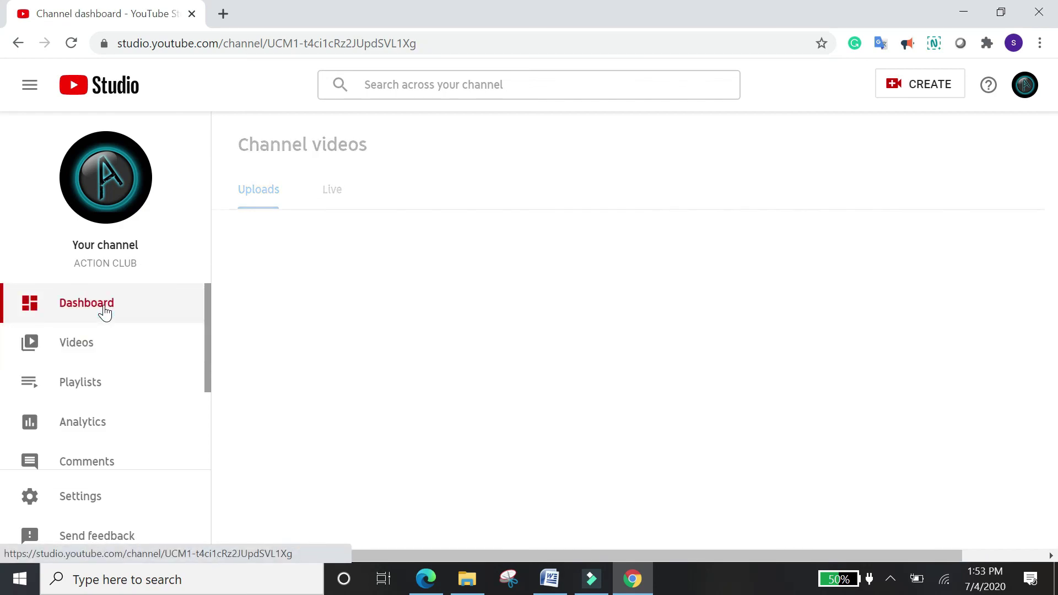